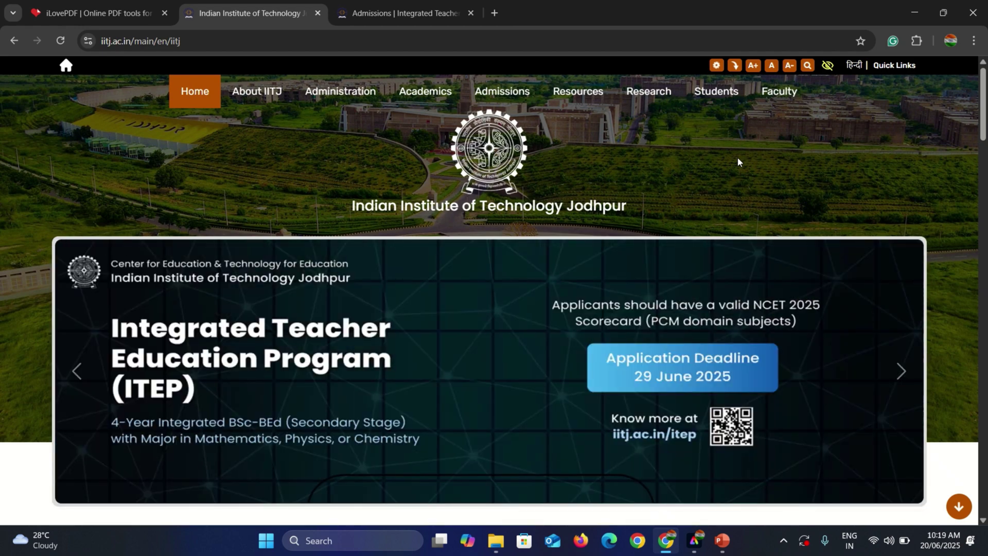
Reveal the Admissions dropdown in the IIT Jodhpur home page's top navigation.
{"action": "mouse_move", "coordinate": [519, 101]}
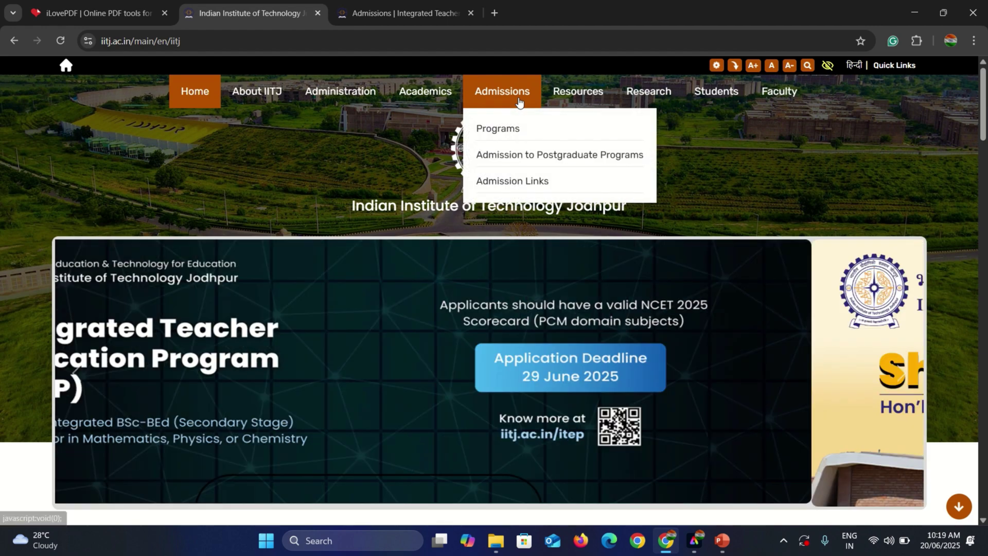
Go through Admission Links to open the ITEP programme's admissions page in a new tab.
{"action": "left_click", "coordinate": [520, 181]}
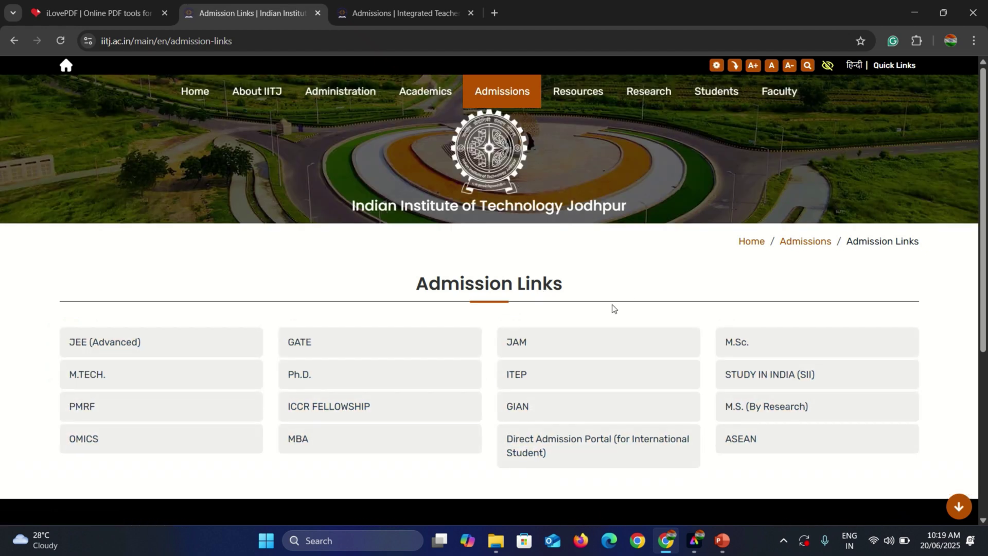
{"action": "left_click", "coordinate": [527, 378]}
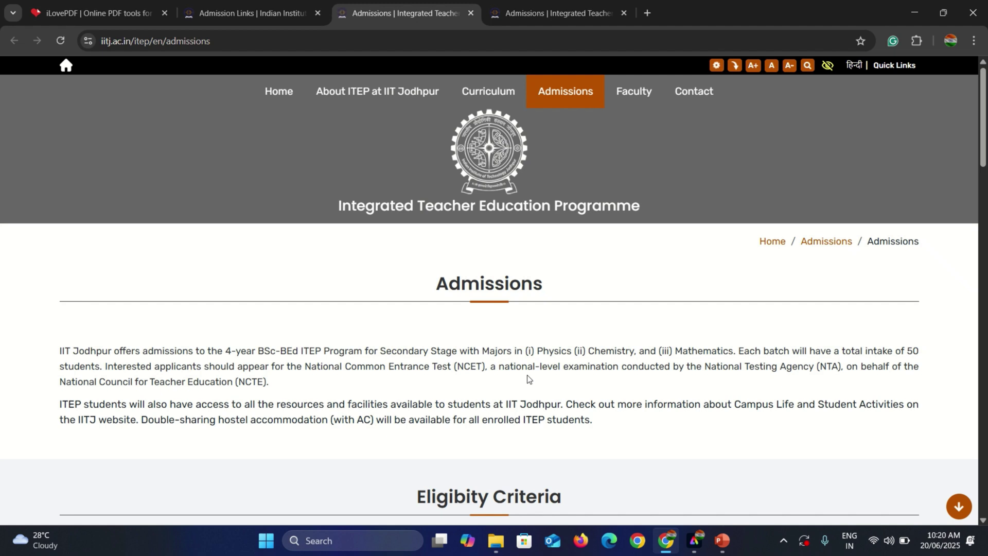
Scroll the ITEP page past eligibility, fees and seat matrix to the Apply Online section.
{"action": "scroll", "coordinate": [528, 379], "scroll_direction": "down", "scroll_amount": 3}
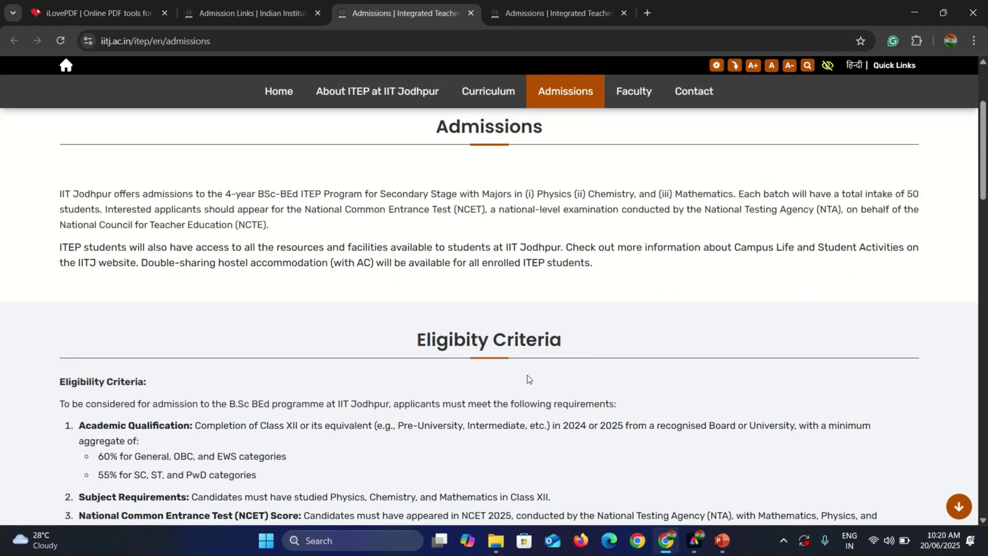
{"action": "scroll", "coordinate": [528, 380], "scroll_direction": "down", "scroll_amount": 5}
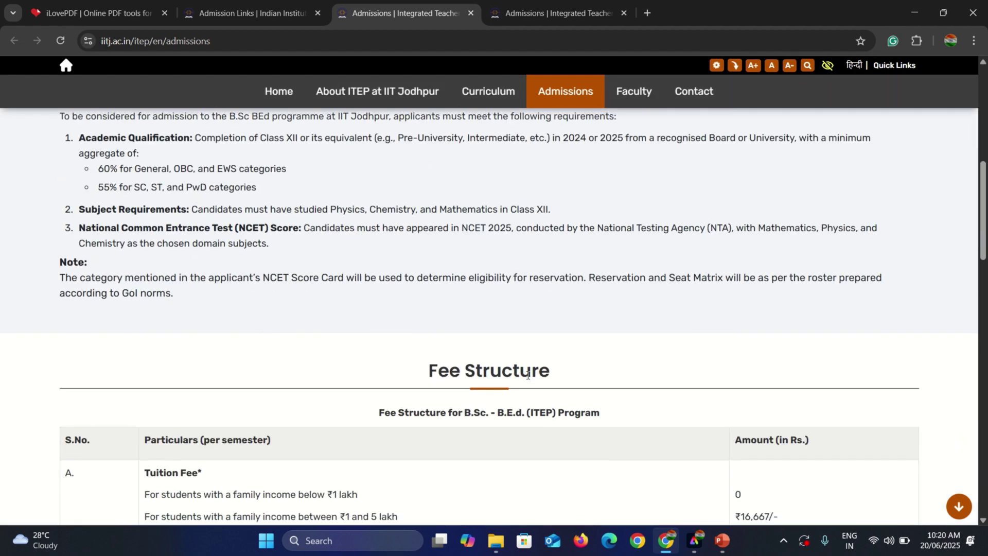
{"action": "scroll", "coordinate": [528, 376], "scroll_direction": "down", "scroll_amount": 7}
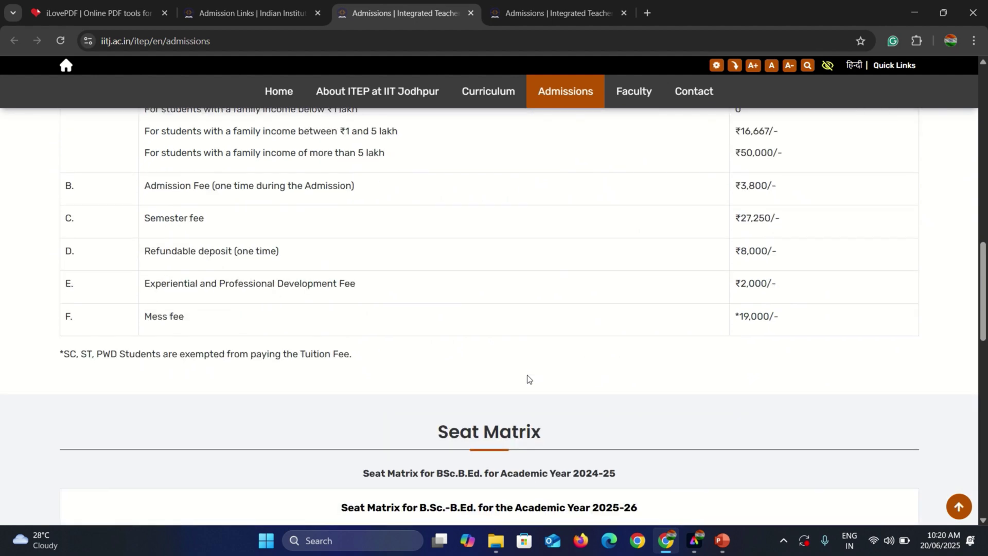
{"action": "scroll", "coordinate": [528, 380], "scroll_direction": "down", "scroll_amount": 6}
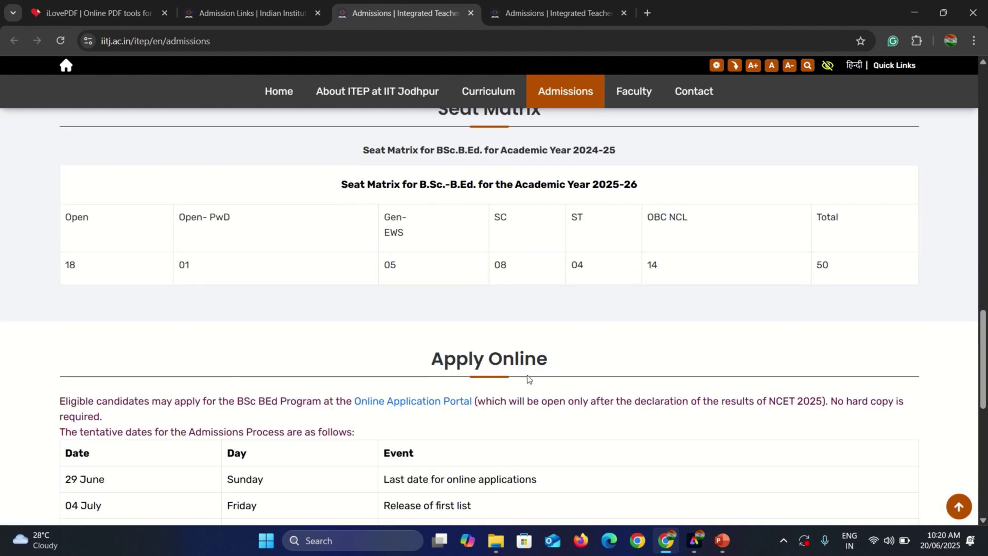
{"action": "scroll", "coordinate": [527, 380], "scroll_direction": "down", "scroll_amount": 4}
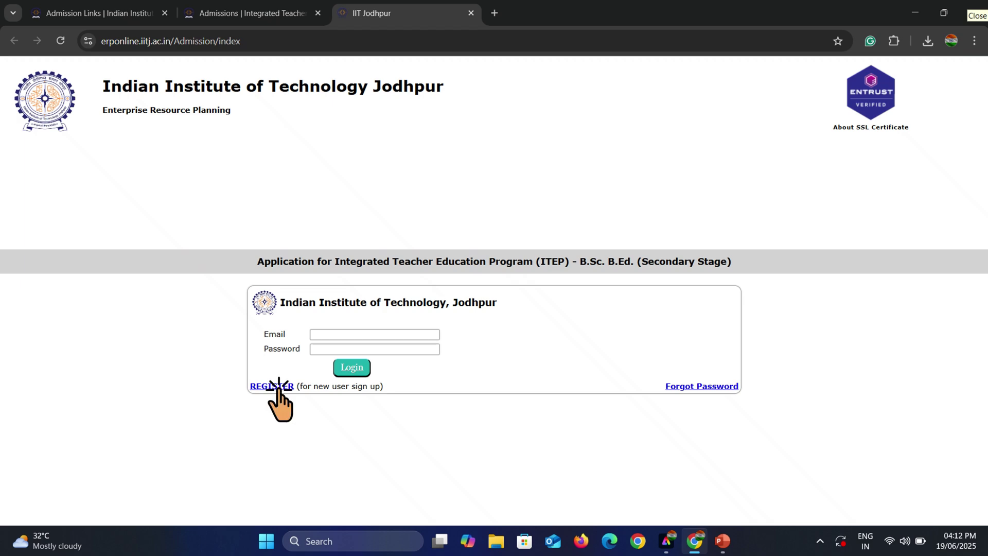
Open the REGISTER new-user sign-up form from the ERP admission login page.
{"action": "left_click", "coordinate": [271, 387]}
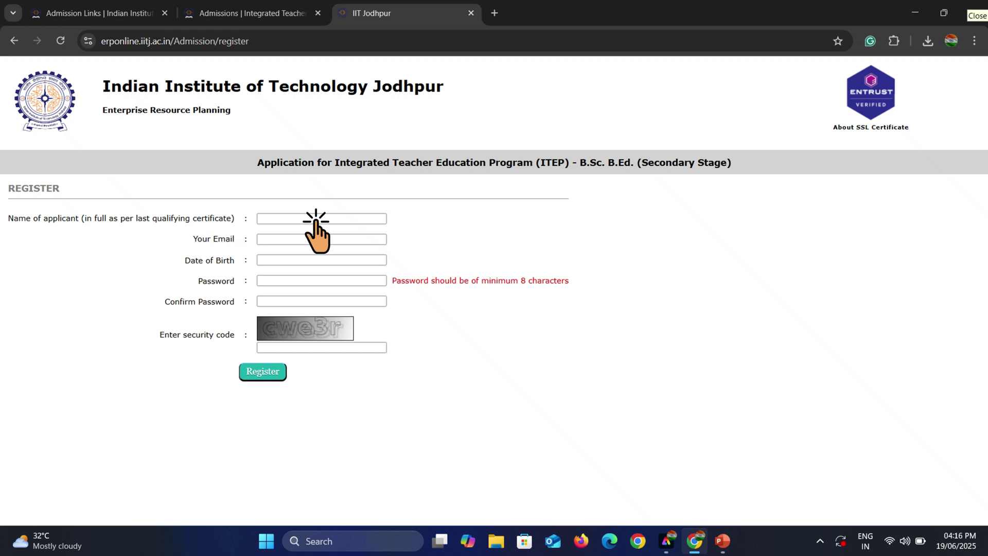
Enter the applicant's full name and paste their e-mail address into the registration form.
{"action": "left_click", "coordinate": [315, 220]}
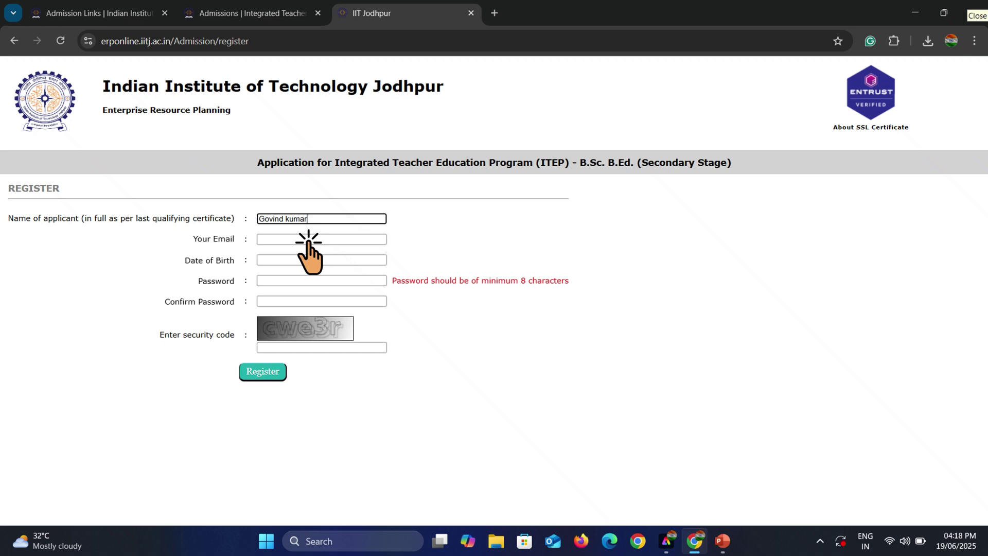
{"action": "left_click", "coordinate": [309, 240]}
{"action": "key", "text": "ctrl+v"}
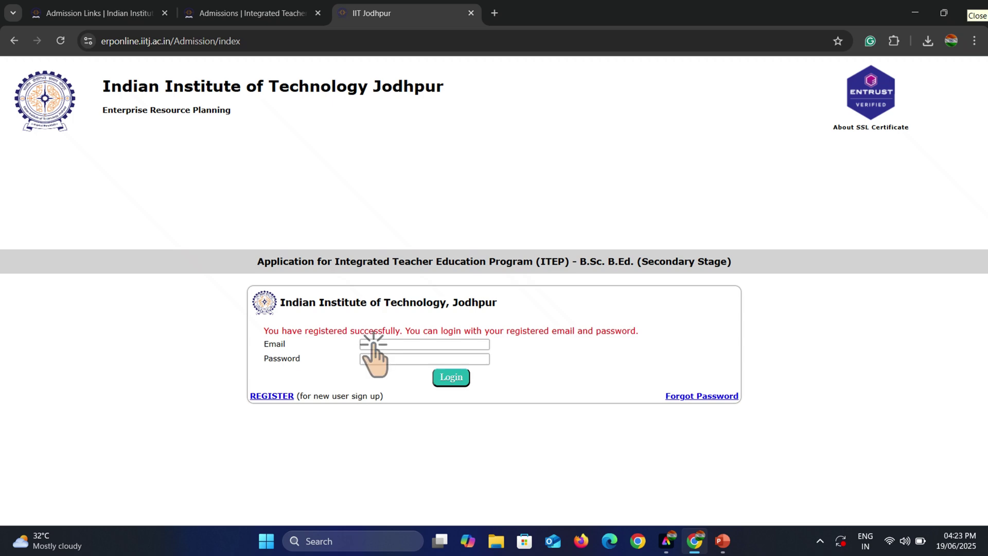
Log in with Chrome's saved e-mail and password to reach the Personal Details form.
{"action": "left_click", "coordinate": [373, 344]}
{"action": "left_click", "coordinate": [386, 359]}
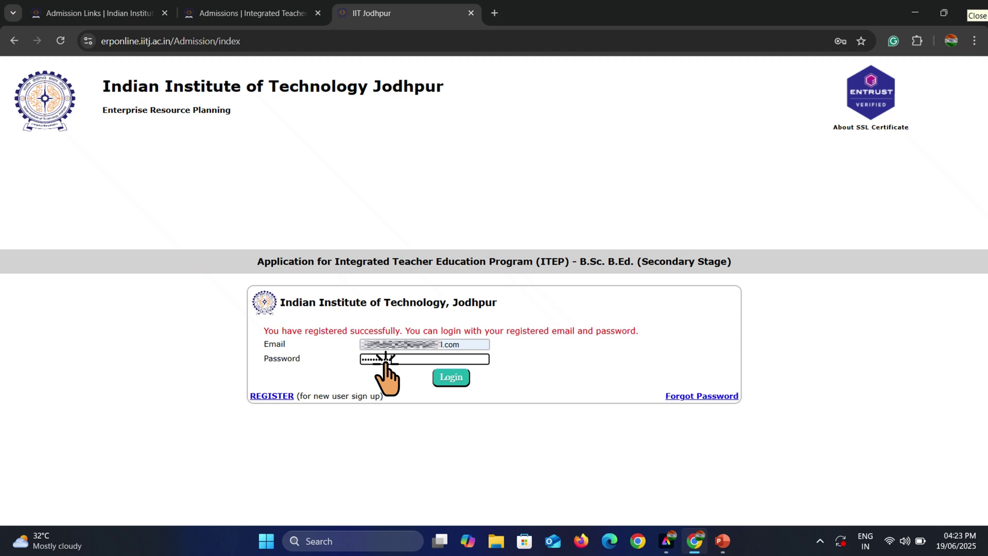
{"action": "left_click", "coordinate": [385, 359]}
{"action": "left_click", "coordinate": [452, 377]}
{"action": "left_click", "coordinate": [564, 218]}
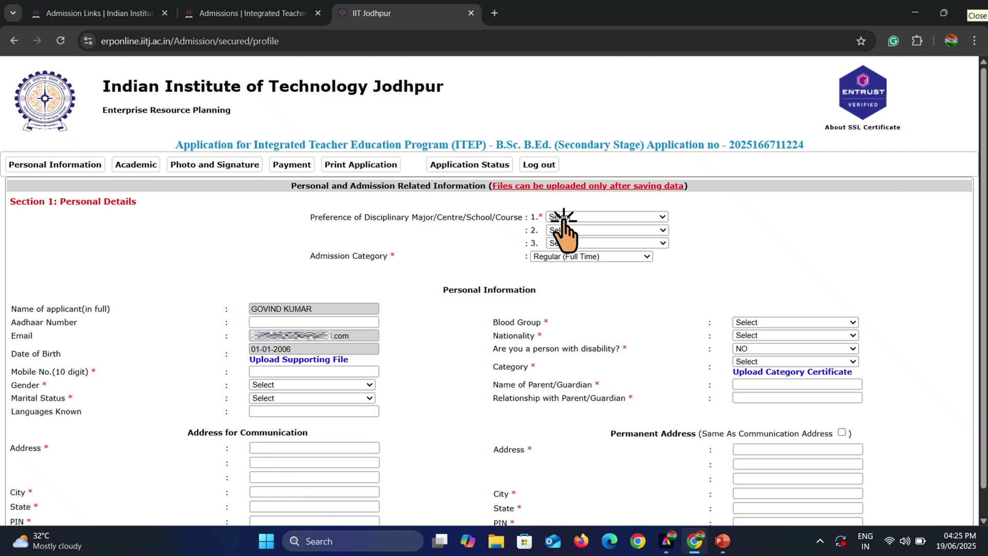
Open the first course preference dropdown on the Personal Details form.
{"action": "left_click", "coordinate": [564, 217]}
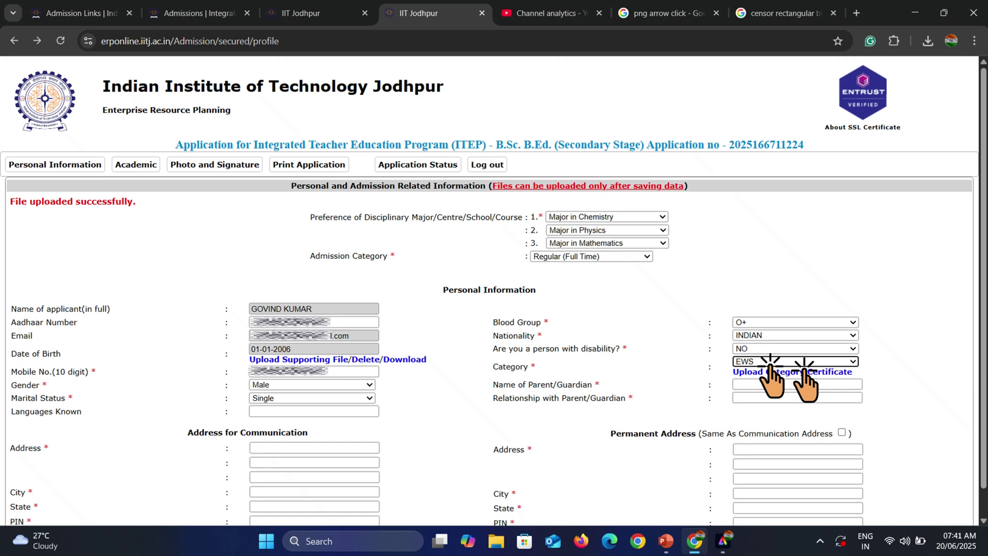
Open the upload page for the category certificate.
{"action": "left_click", "coordinate": [804, 371]}
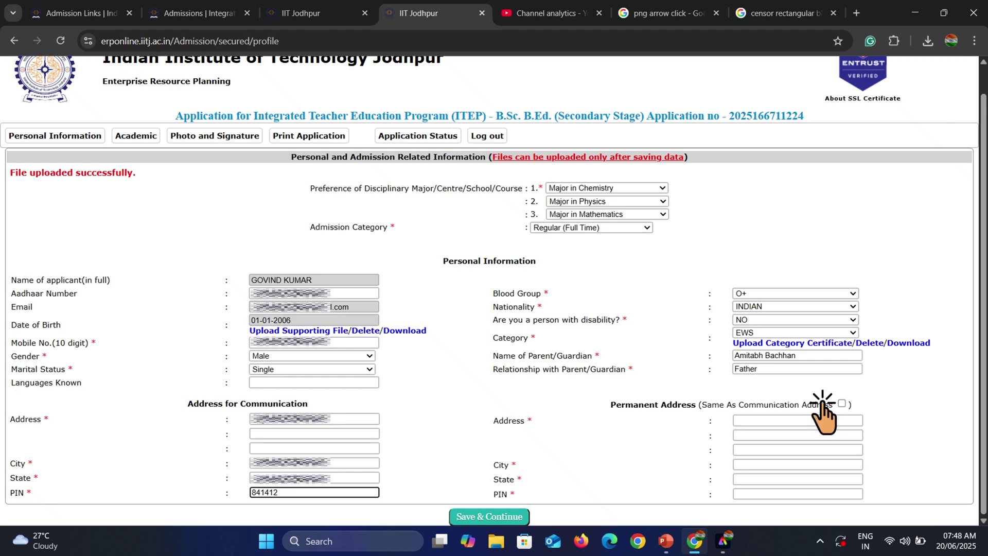
Tick 'Same As Communication Address' so the permanent address copies the one with PIN 841412.
{"action": "left_click", "coordinate": [841, 404]}
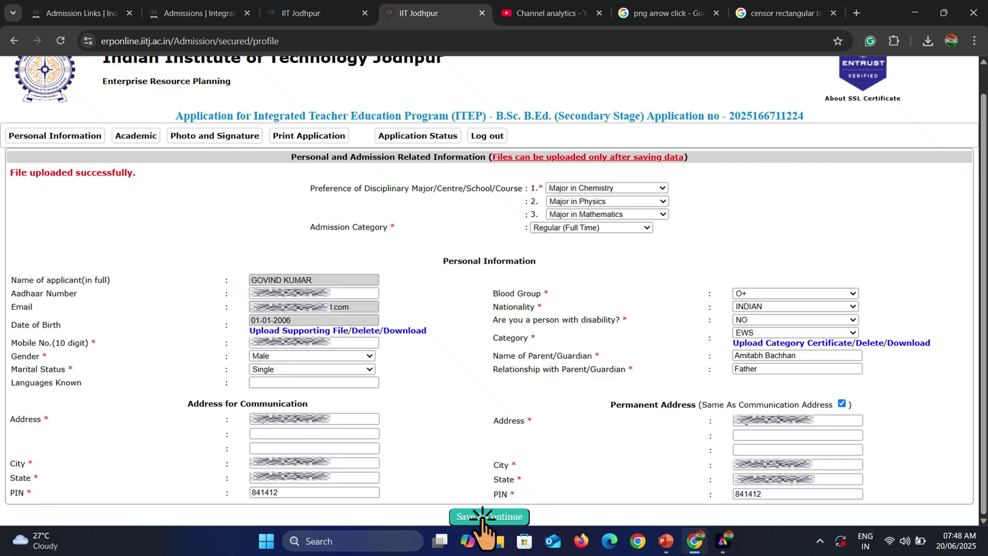
Save the personal and address details with 'Save & Continue', then switch to the Academic tab.
{"action": "left_click", "coordinate": [484, 516]}
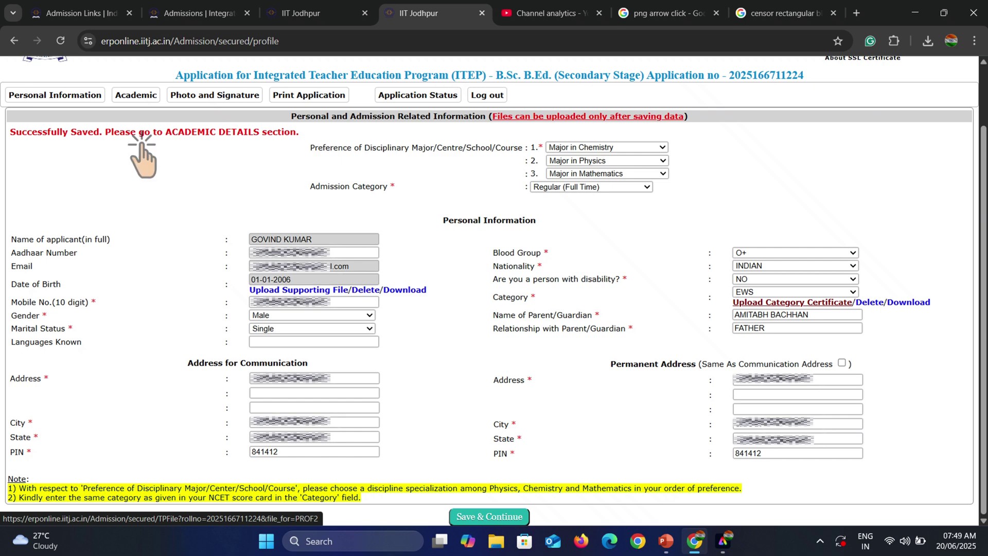
{"action": "left_click", "coordinate": [136, 95]}
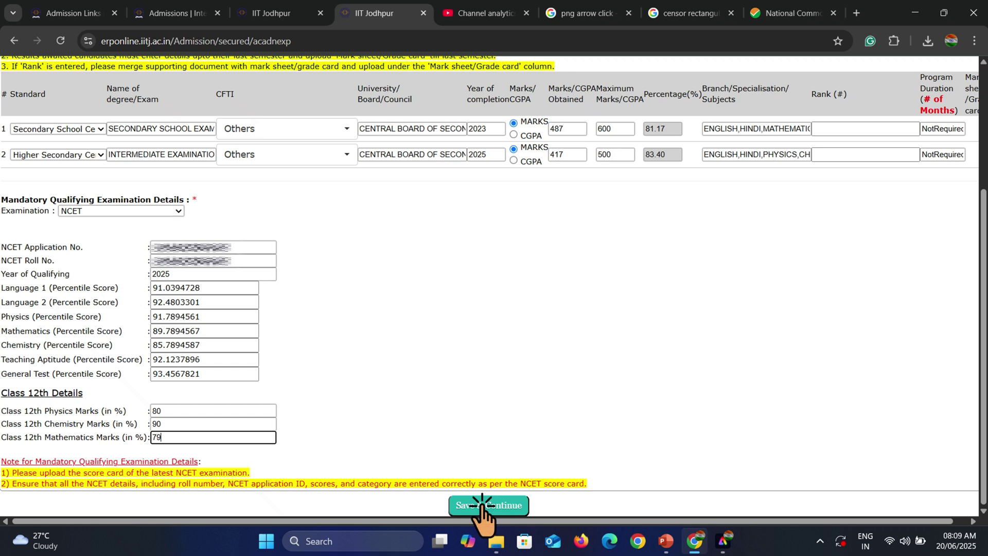
Save the qualifying exam rows, NCET percentiles and Class 12th marks (80, 90, 79).
{"action": "left_click", "coordinate": [482, 505]}
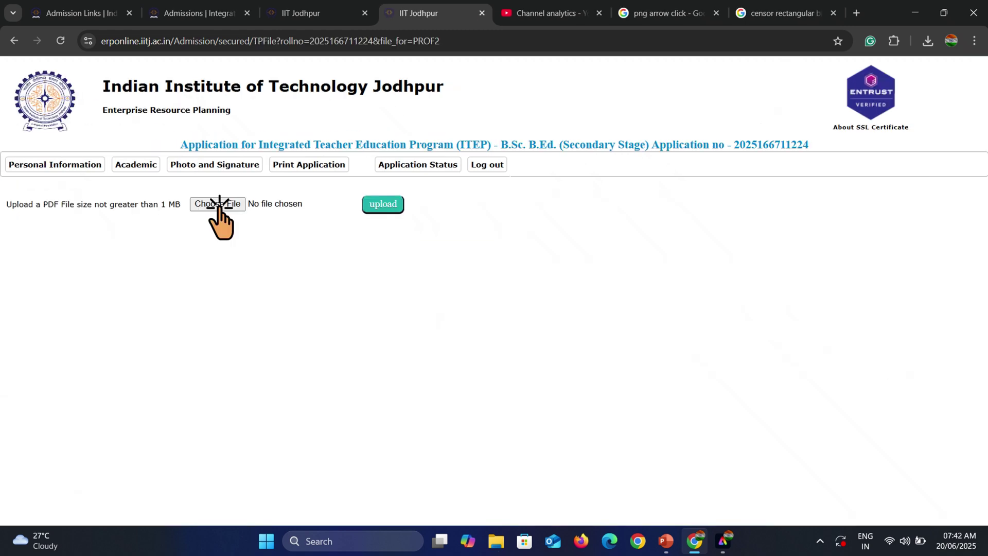
Pick the PDF document for the intermediate examination mark sheet upload.
{"action": "left_click", "coordinate": [383, 204]}
{"action": "left_click", "coordinate": [218, 204]}
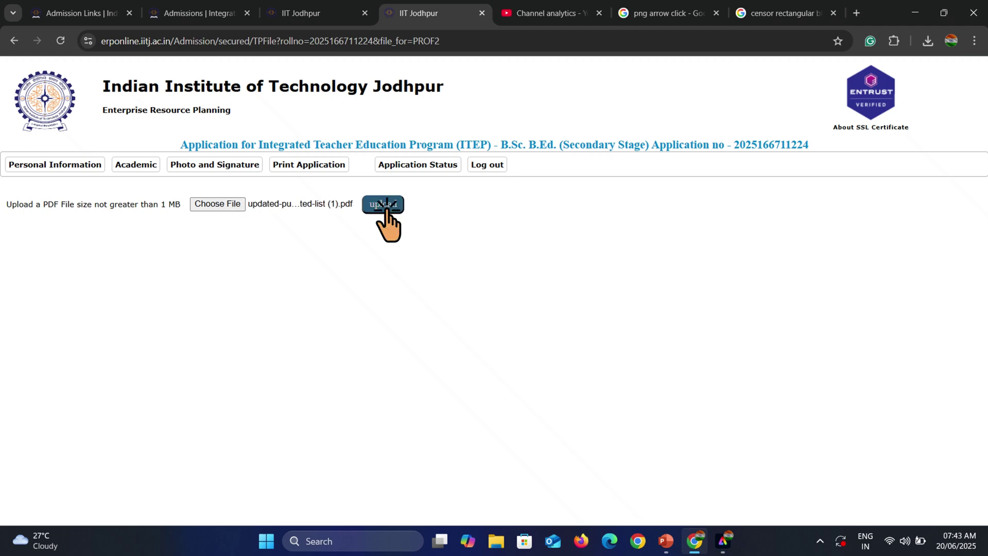
Upload the chosen PDF, then return from Pi7 Image Tool to the portal's photo upload page.
{"action": "left_click", "coordinate": [384, 205]}
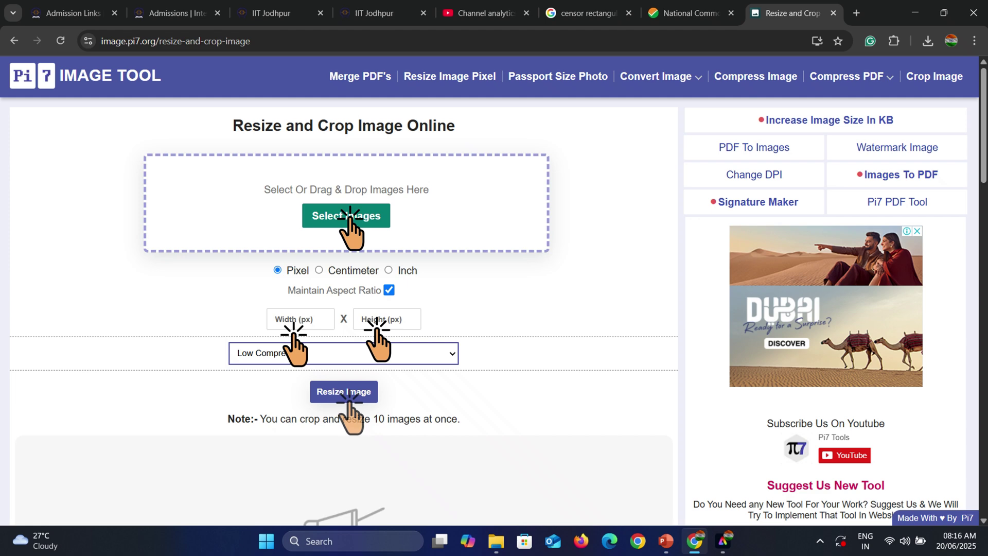
{"action": "key", "text": "ctrl+4"}
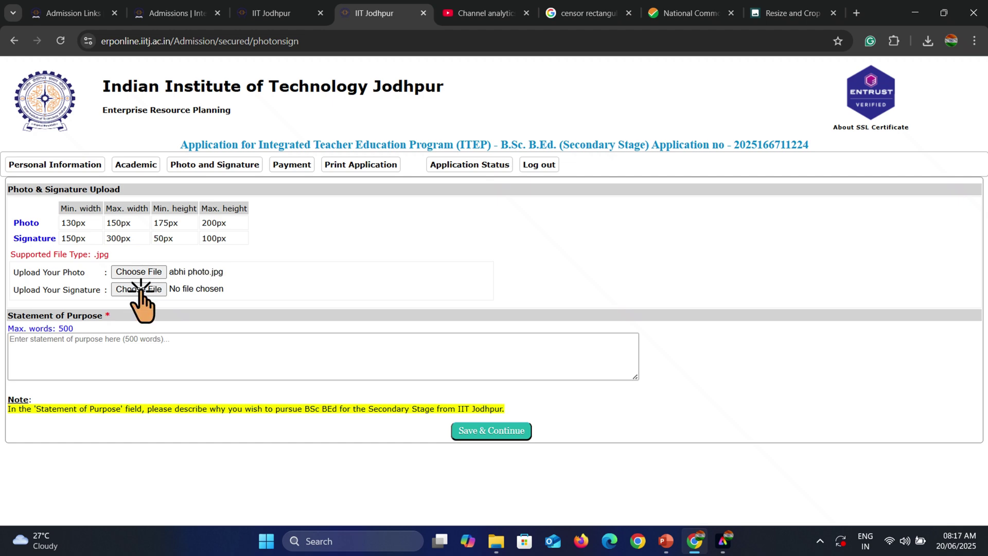
Attach the signature JPG and save the photo, signature and statement of purpose.
{"action": "left_click", "coordinate": [131, 356]}
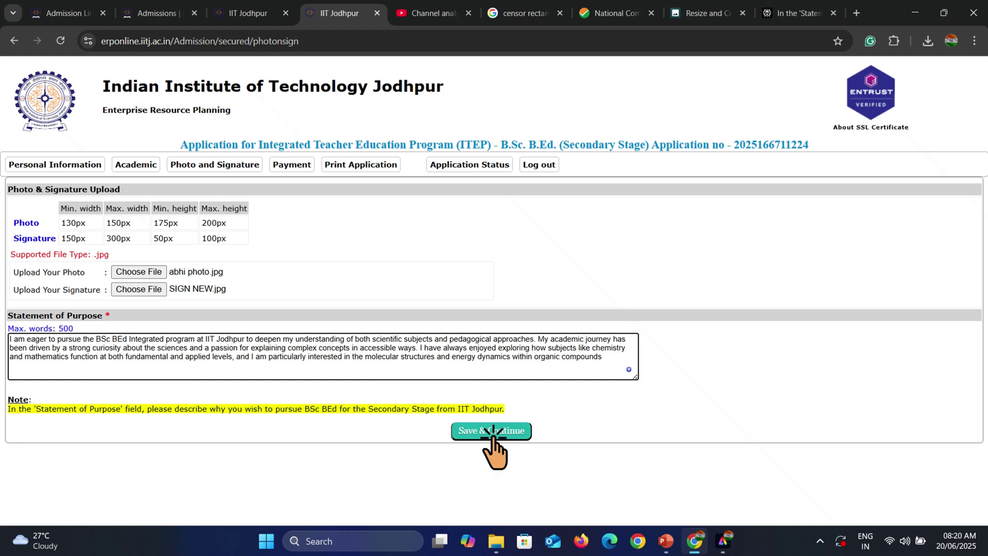
{"action": "left_click", "coordinate": [493, 432]}
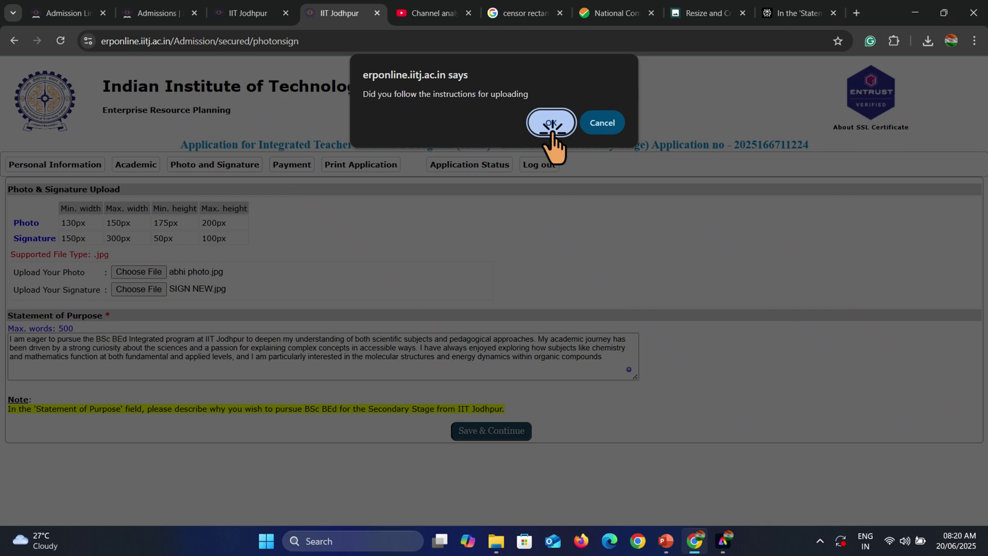
Confirm the upload instructions were followed, bringing up the 300 INR application fee gateway.
{"action": "left_click", "coordinate": [551, 124]}
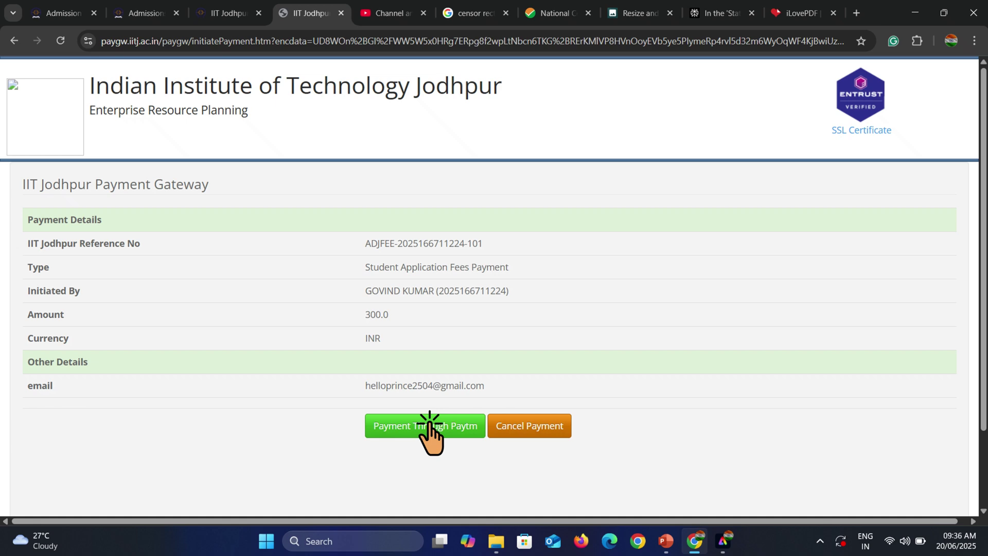
Pay through Paytm, opening the ₹300 checkout for Revenue Account IIT Jodhpur.
{"action": "left_click", "coordinate": [428, 425]}
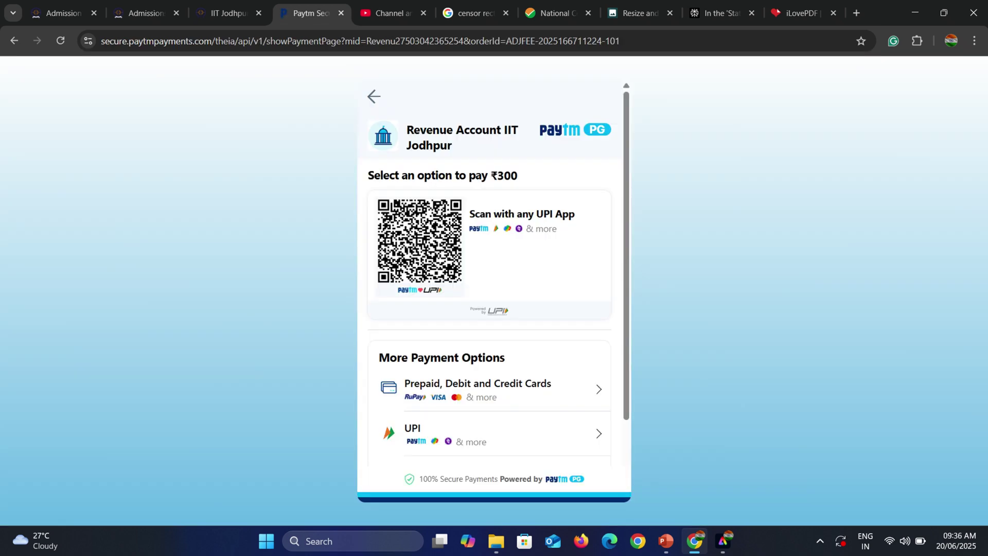